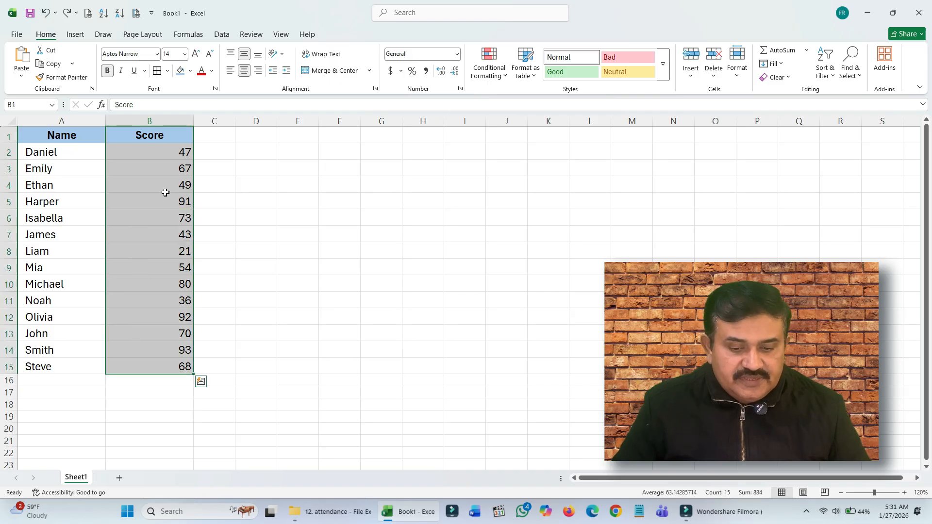
# Step: Insert a 2-D clustered column chart from the name and score data in A1:B15
pyautogui.click(300, 234)
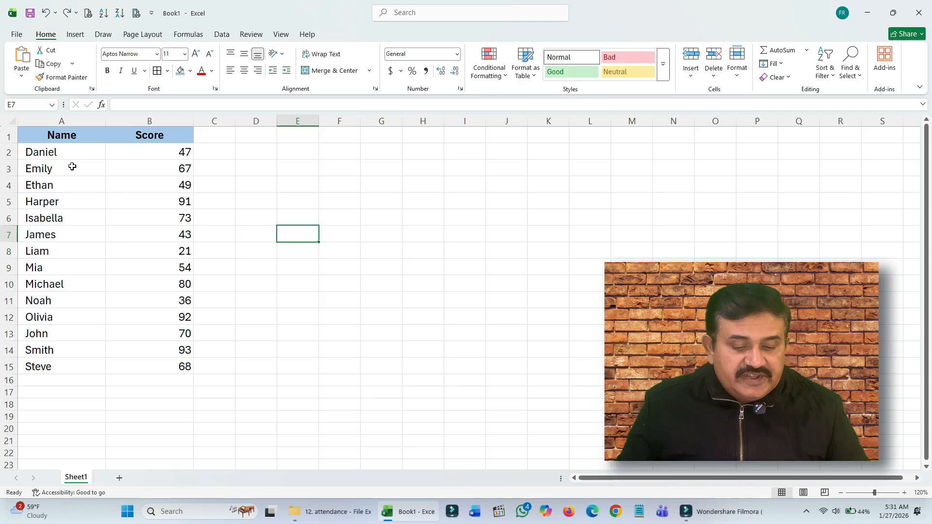
pyautogui.moveTo(78, 134); pyautogui.dragTo(161, 361)
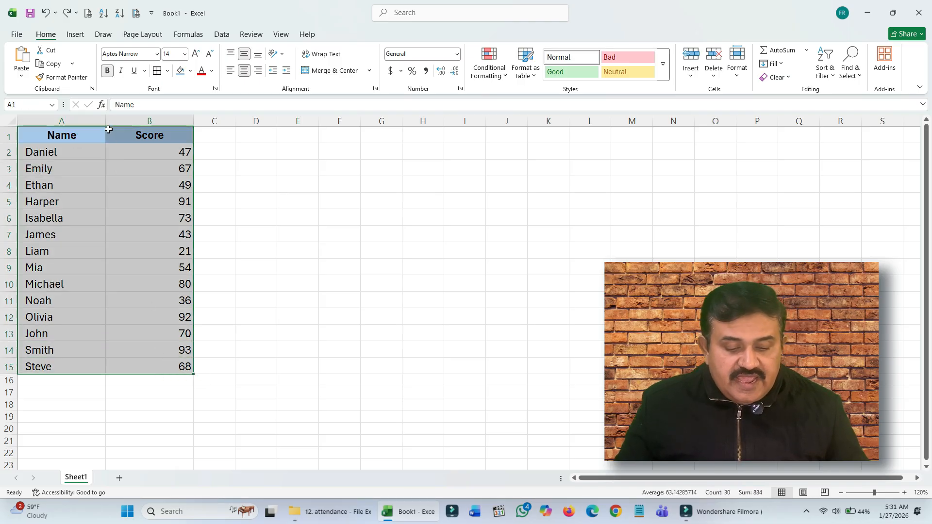
pyautogui.click(76, 35)
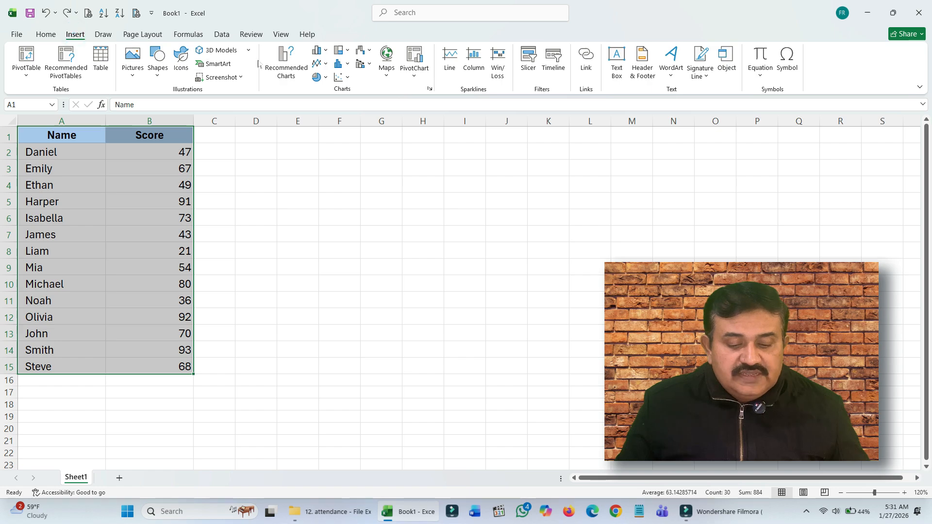
pyautogui.click(319, 51)
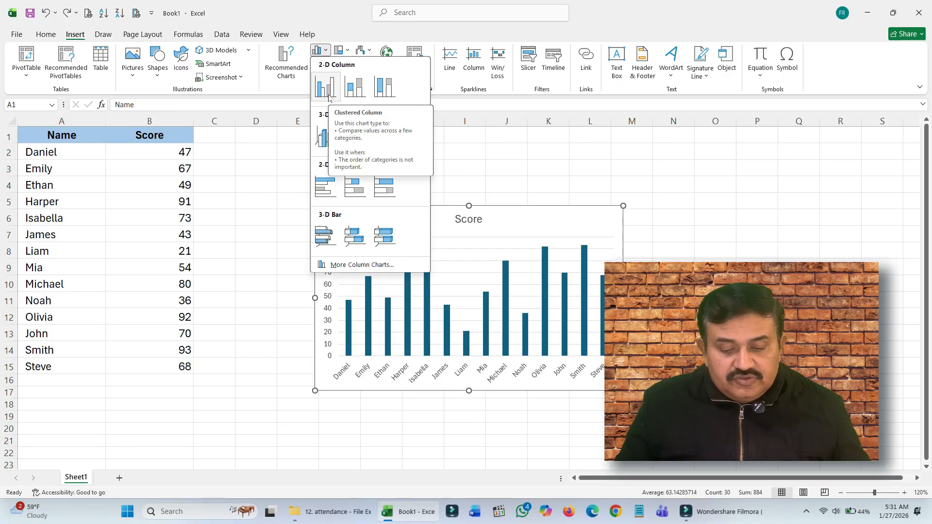
pyautogui.click(328, 97)
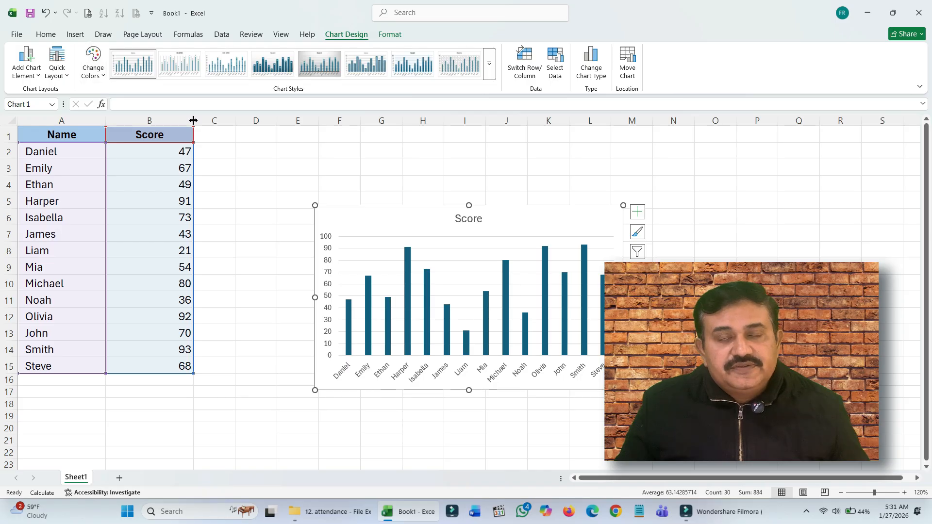
pyautogui.moveTo(424, 321)
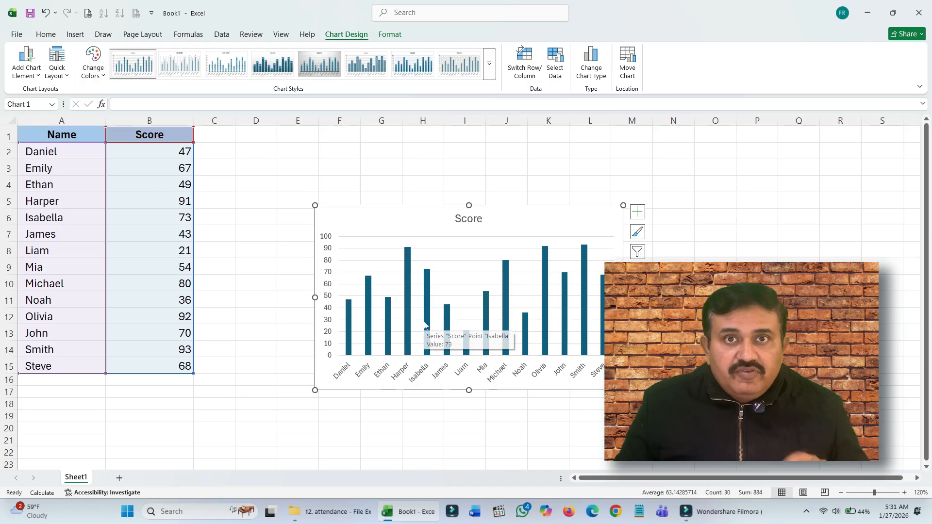
pyautogui.moveTo(408, 303)
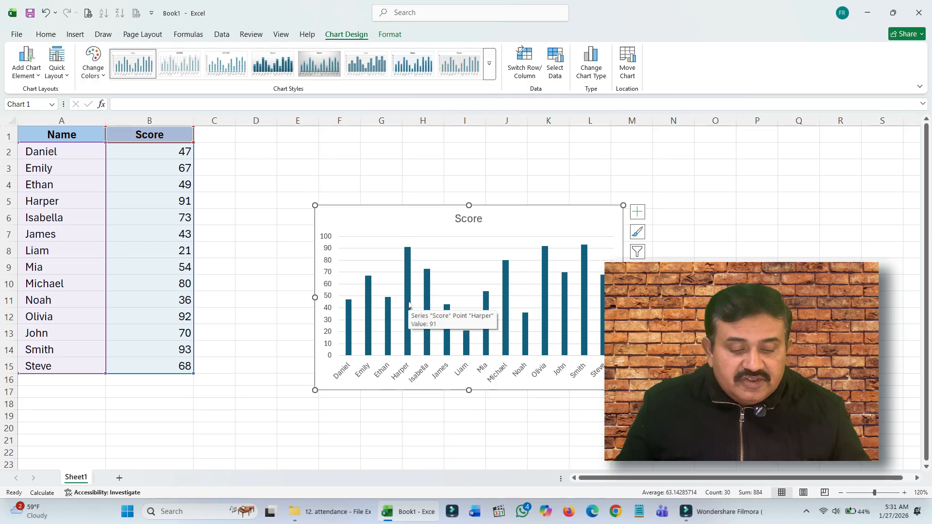
pyautogui.click(75, 34)
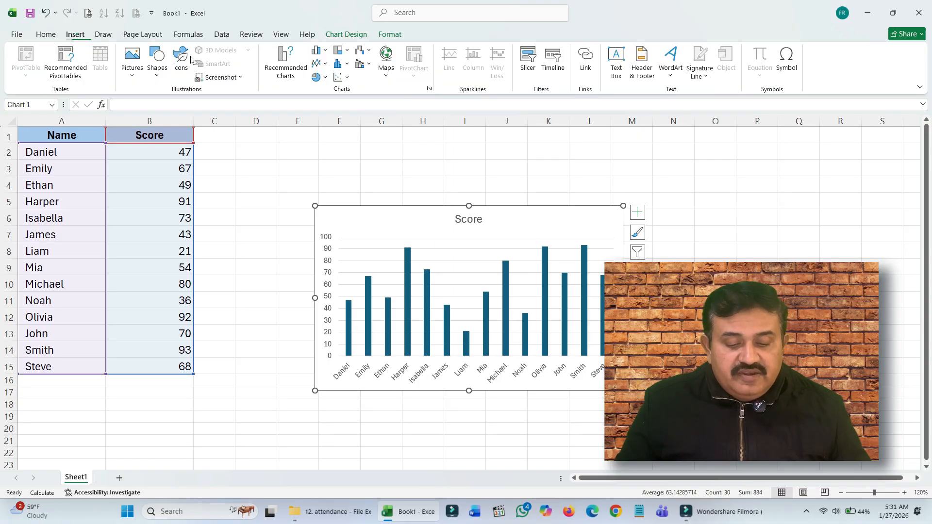
pyautogui.click(321, 53)
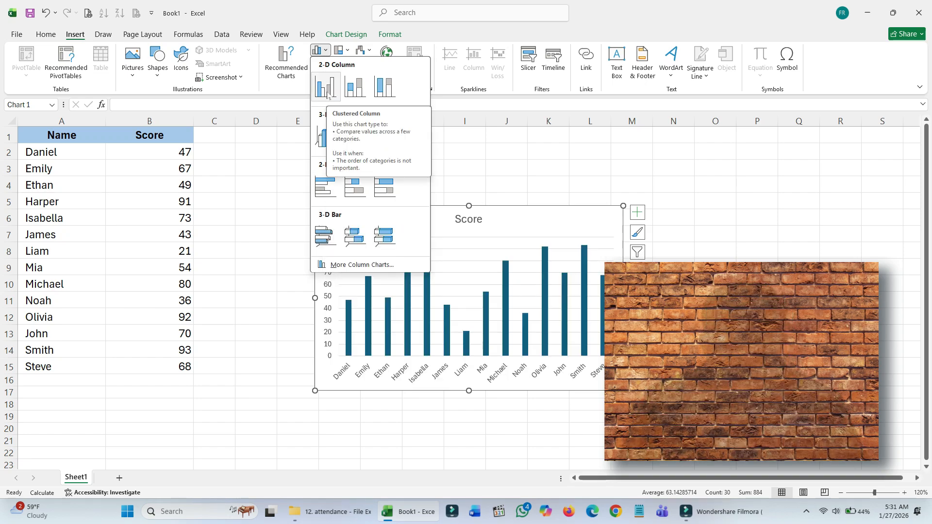
pyautogui.click(291, 182)
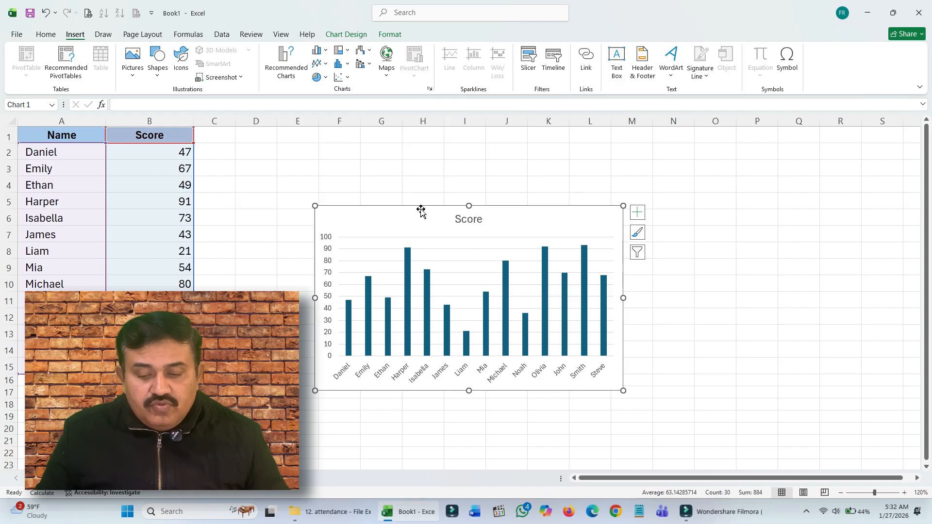
# Step: Add Standard Error error bars to the Score chart
pyautogui.click(346, 35)
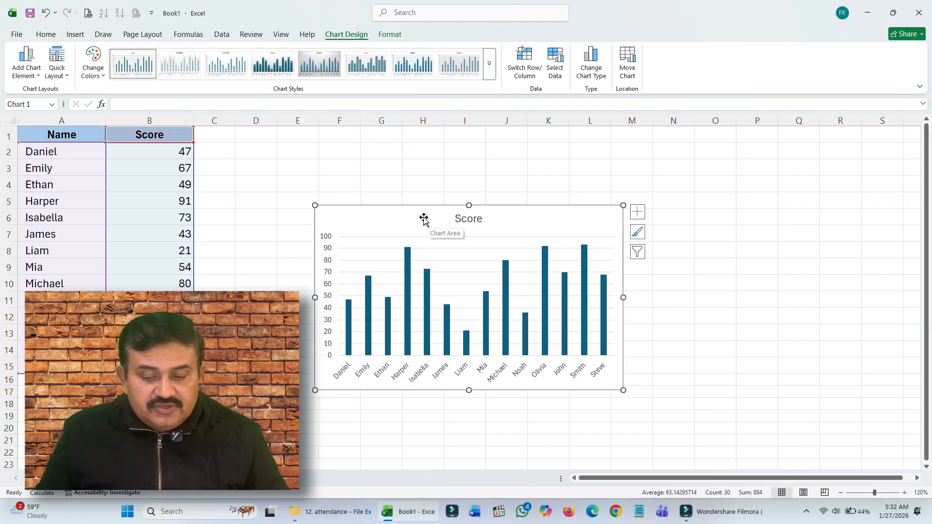
pyautogui.click(638, 211)
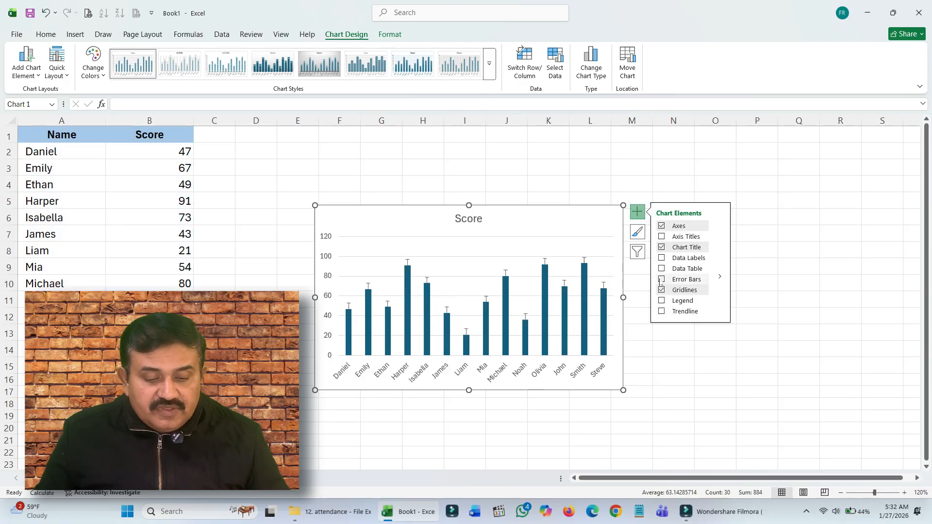
pyautogui.click(718, 276)
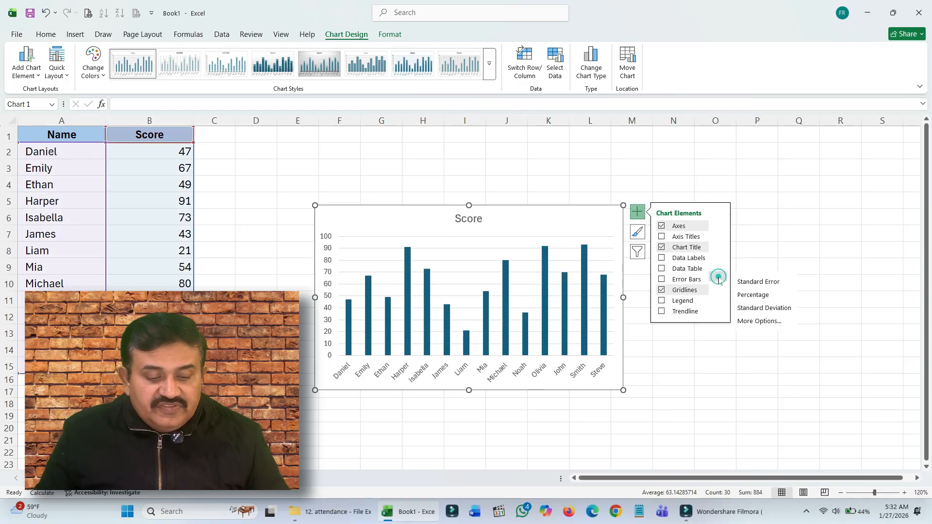
pyautogui.click(742, 283)
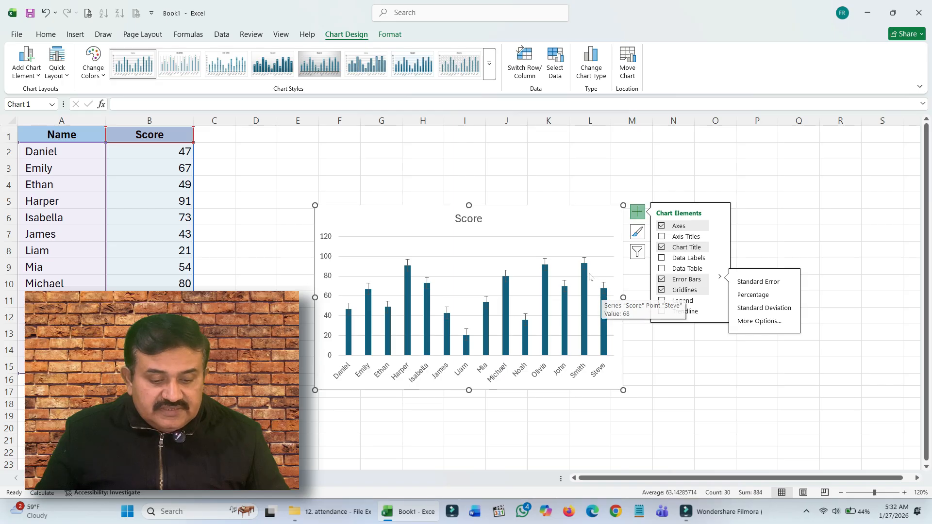
# Step: Format the chart's vertical error bars with the Minus direction and the No Cap end style
pyautogui.rightClick(546, 264)
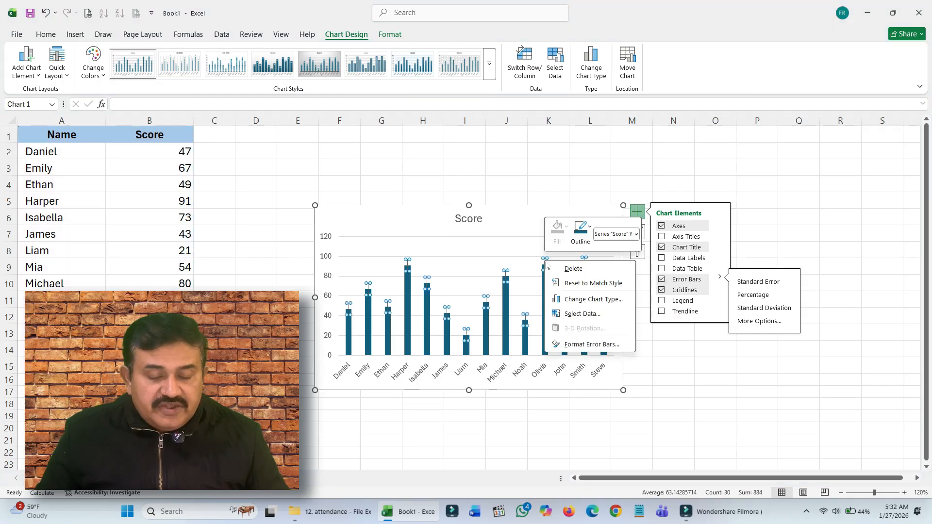
pyautogui.click(579, 344)
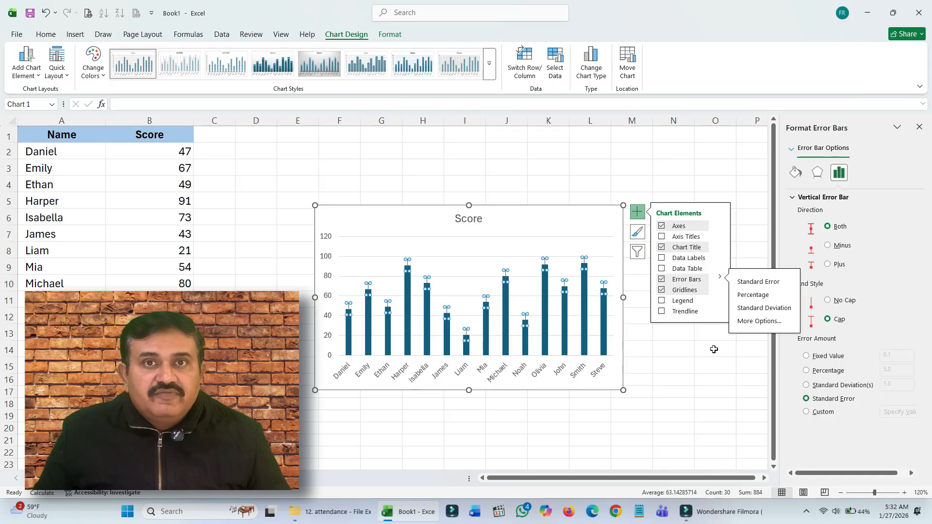
pyautogui.click(760, 236)
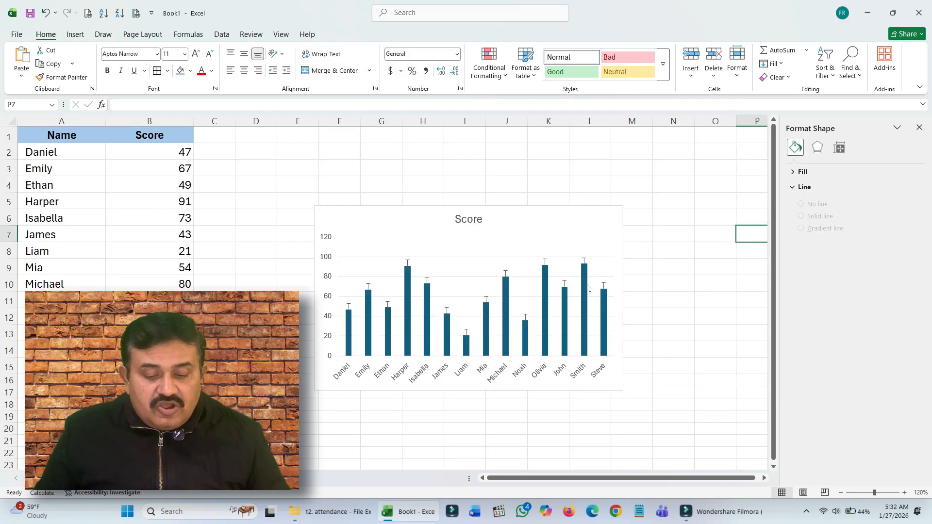
pyautogui.click(585, 266)
pyautogui.click(585, 266)
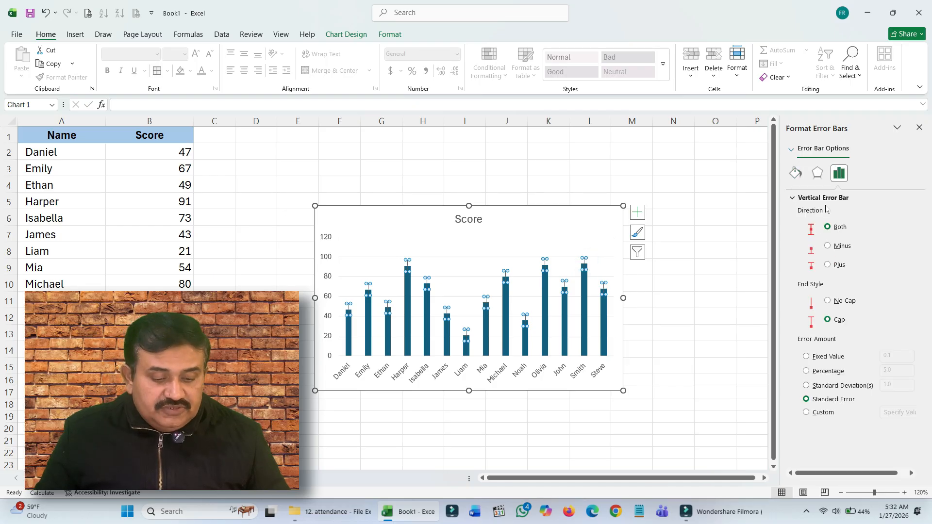
pyautogui.click(831, 246)
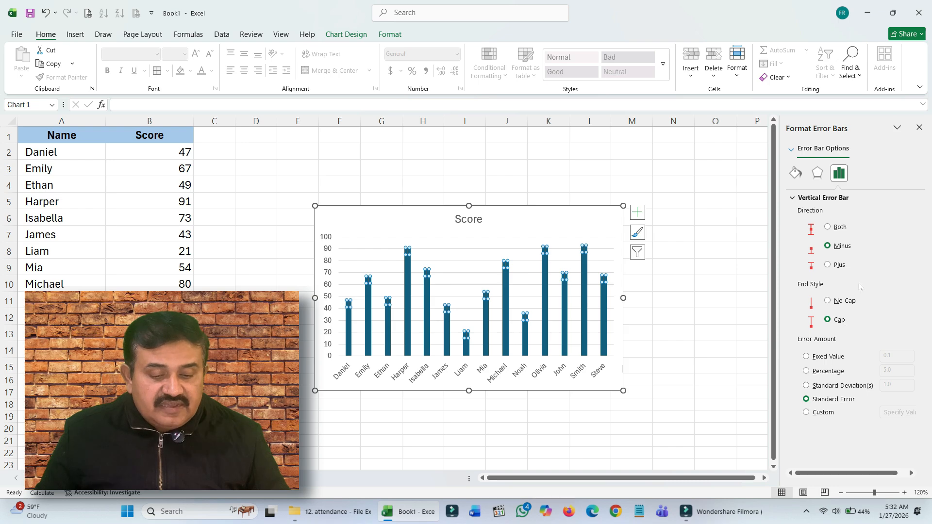
pyautogui.click(829, 302)
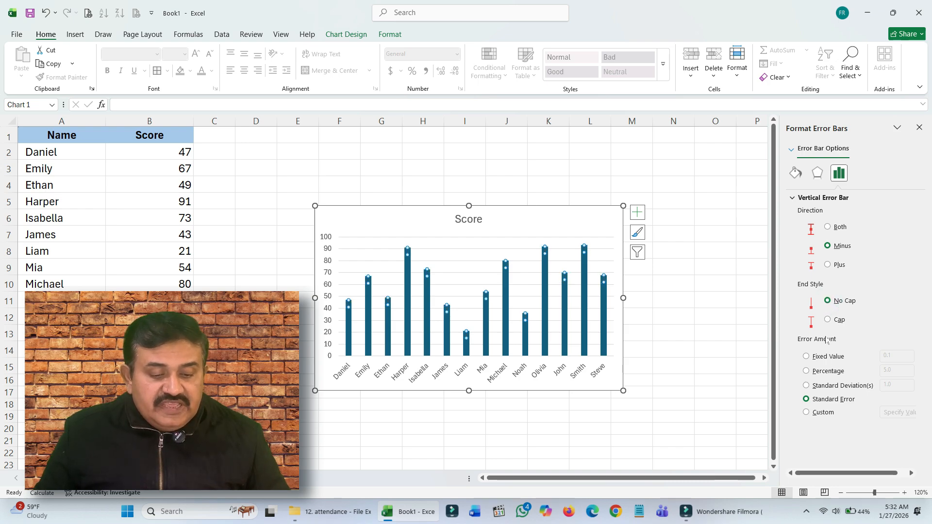
# Step: Set the error amount of the error bars to a percentage of 100
pyautogui.click(806, 371)
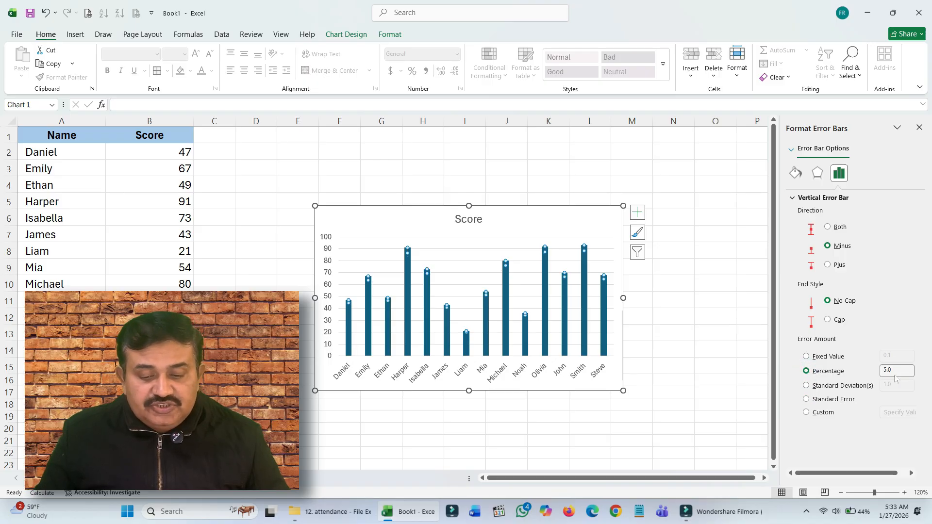
pyautogui.moveTo(896, 380); pyautogui.dragTo(884, 380)
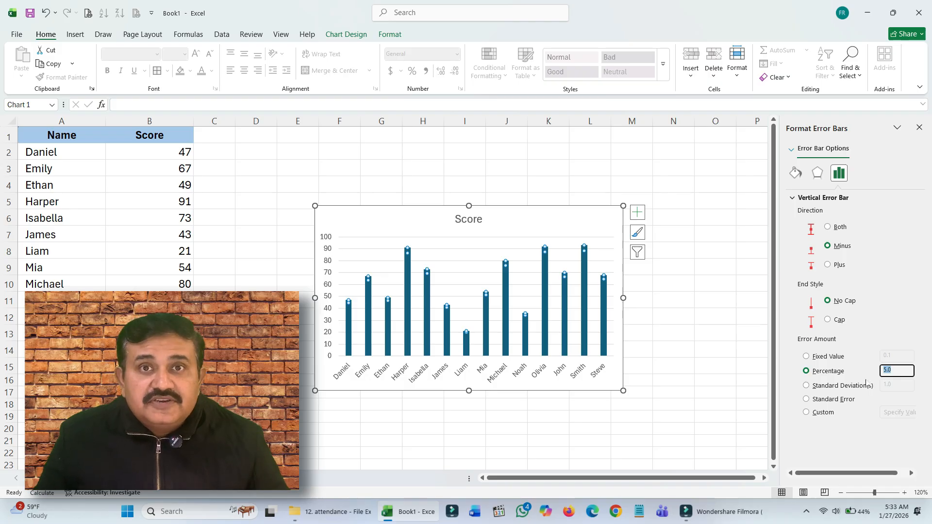
pyautogui.write('100')
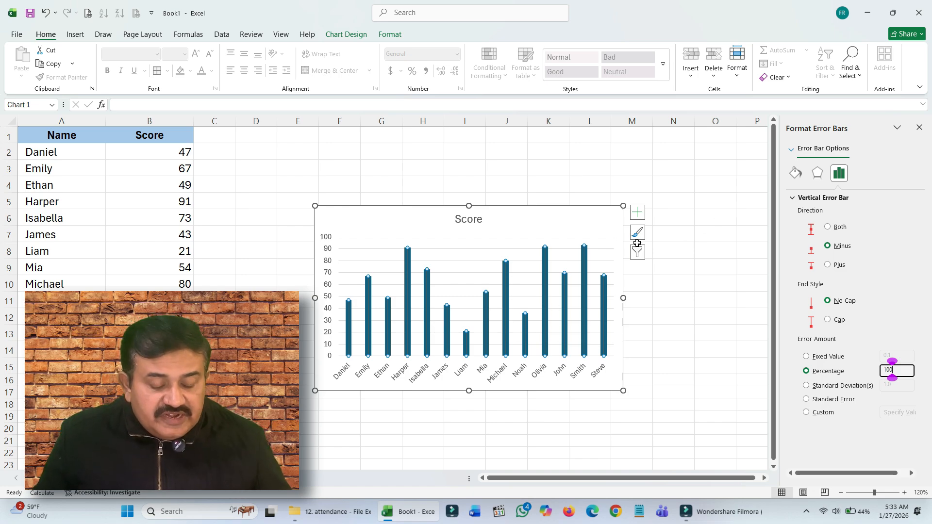
# Step: Give the error bar lines the orange theme colour and a width of 1.5 pt
pyautogui.click(797, 178)
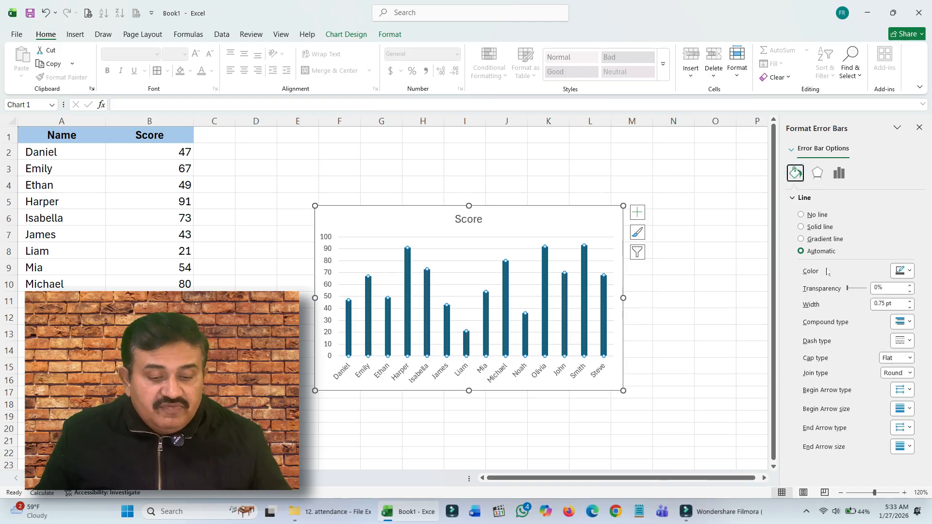
pyautogui.click(910, 275)
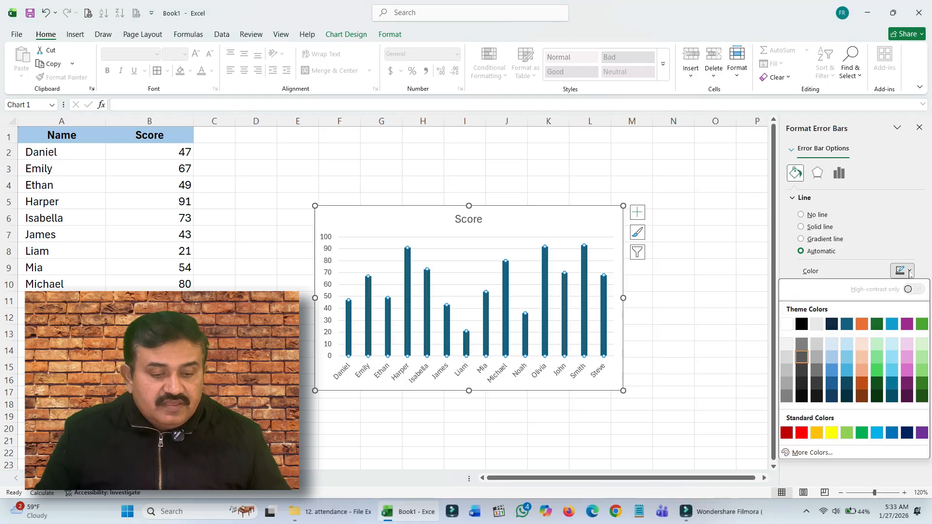
pyautogui.click(862, 325)
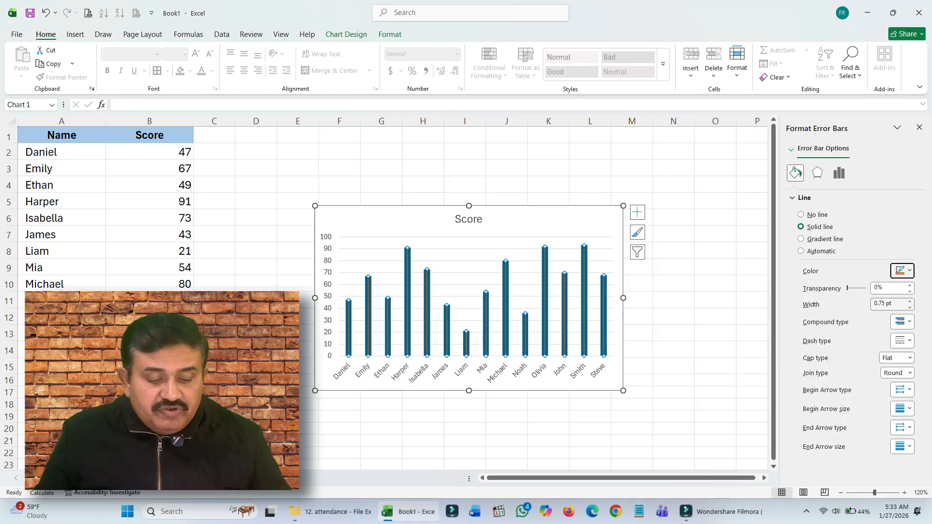
pyautogui.moveTo(895, 304); pyautogui.dragTo(872, 305)
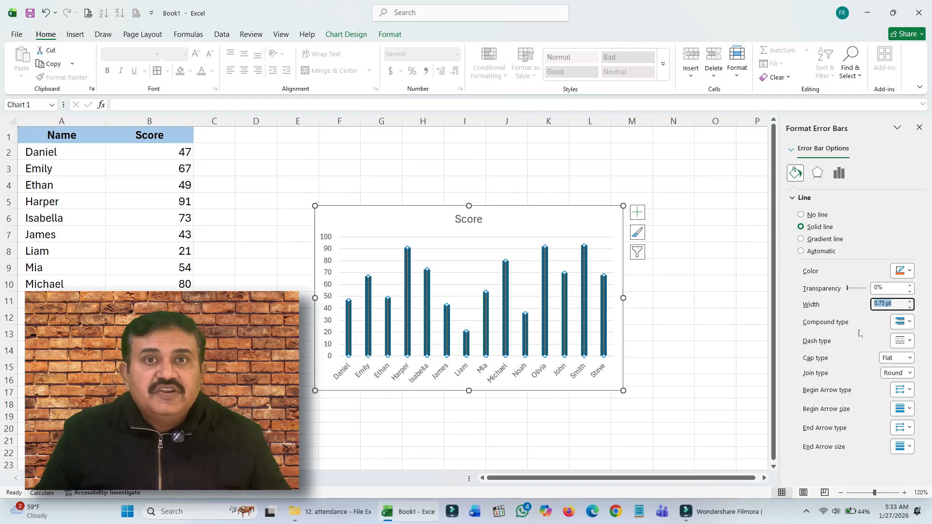
pyautogui.click(909, 302)
pyautogui.click(910, 302)
pyautogui.click(910, 302)
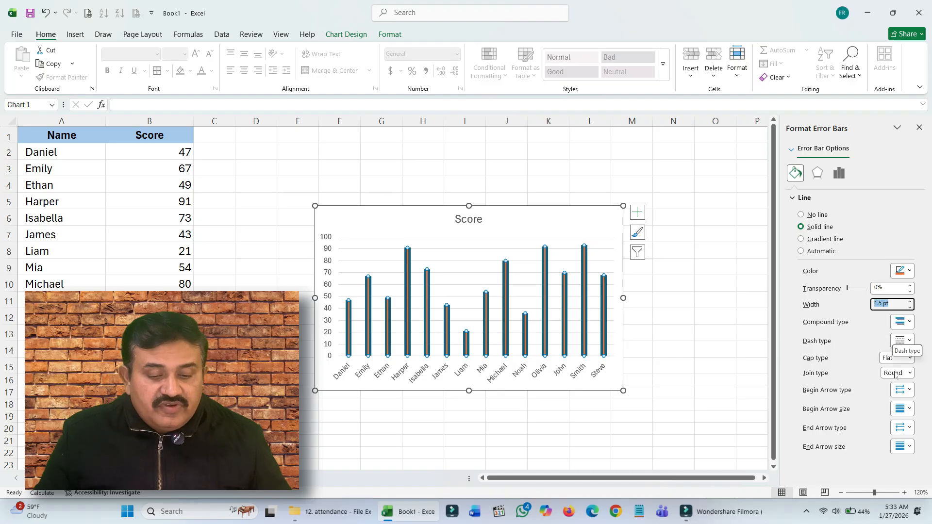
pyautogui.click(911, 343)
pyautogui.click(911, 343)
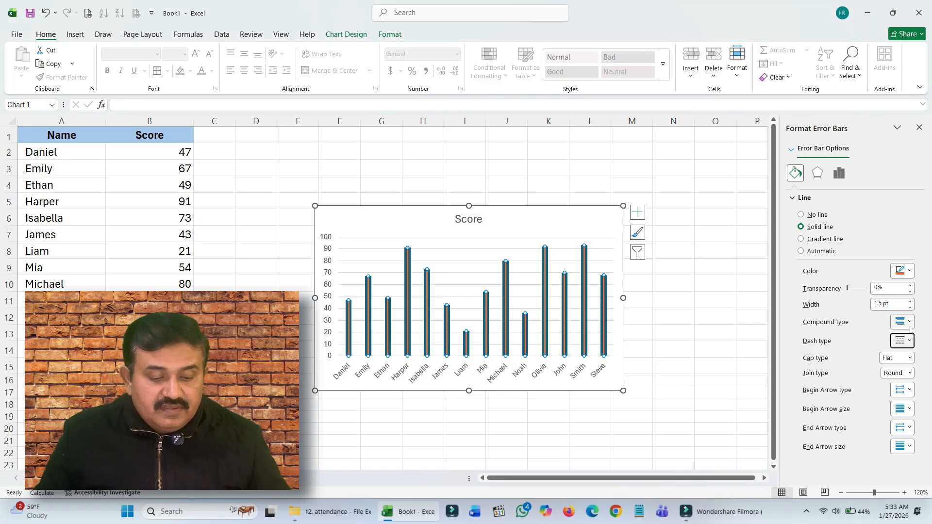
pyautogui.click(910, 322)
pyautogui.click(910, 323)
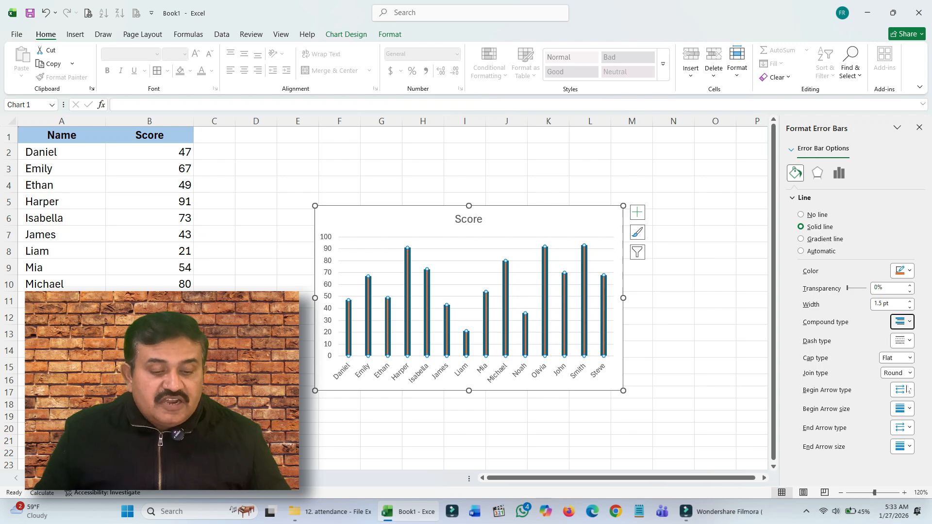
# Step: Set the begin arrow type of the error bar lines to the oval arrow
pyautogui.click(908, 390)
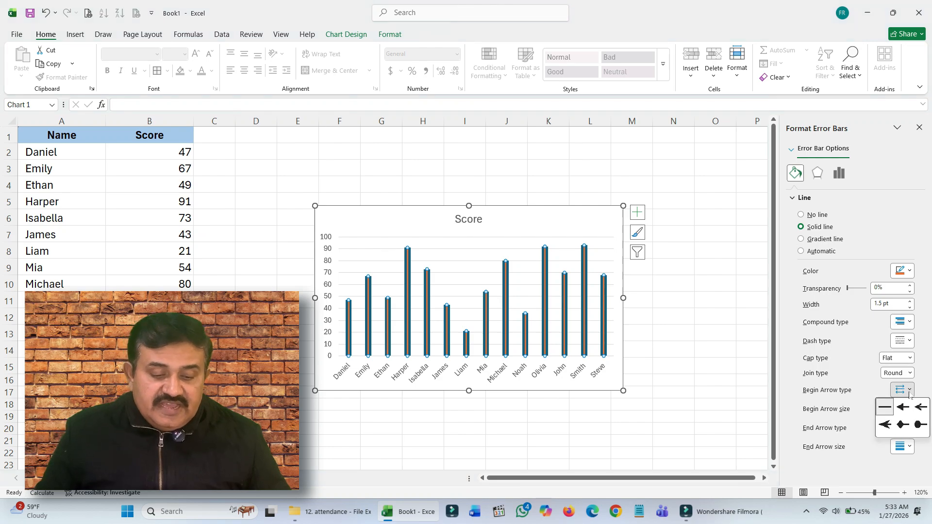
pyautogui.click(917, 425)
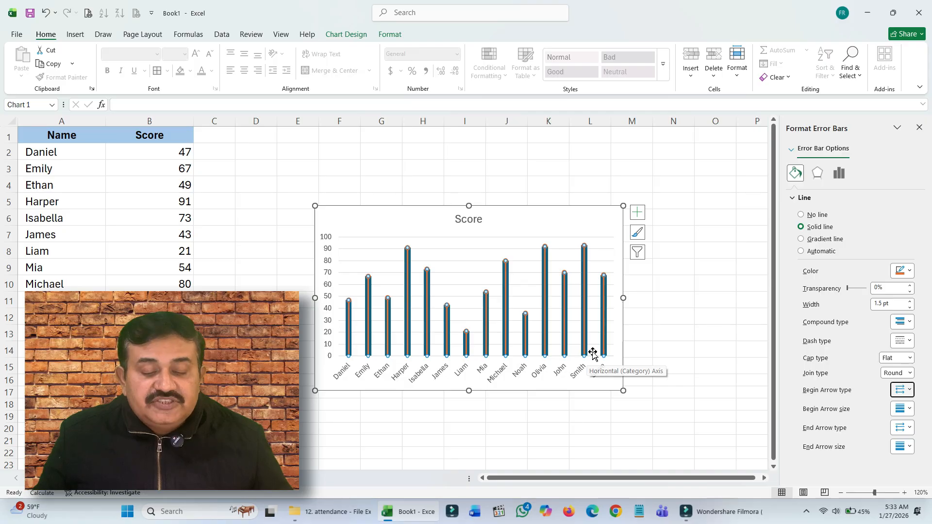
# Step: Hide the columns of the Score series by giving them no border line and no fill
pyautogui.click(587, 273)
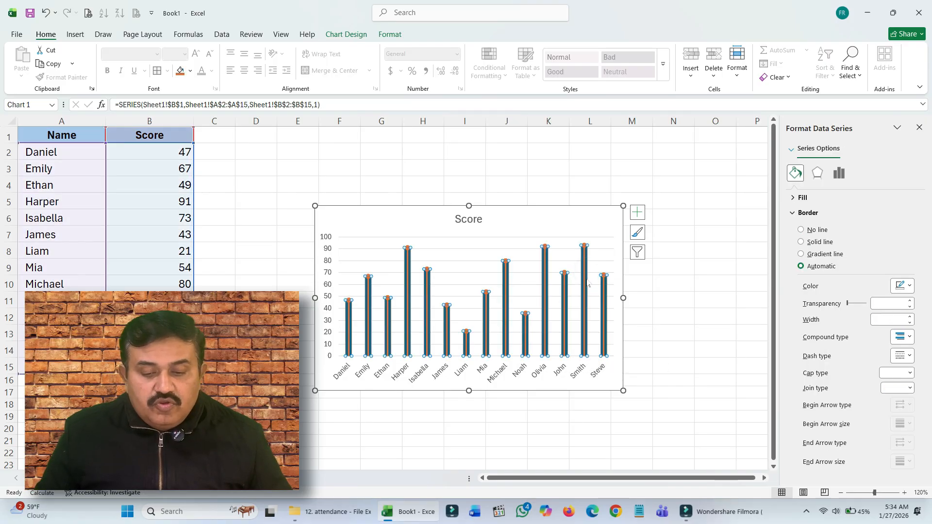
pyautogui.click(801, 230)
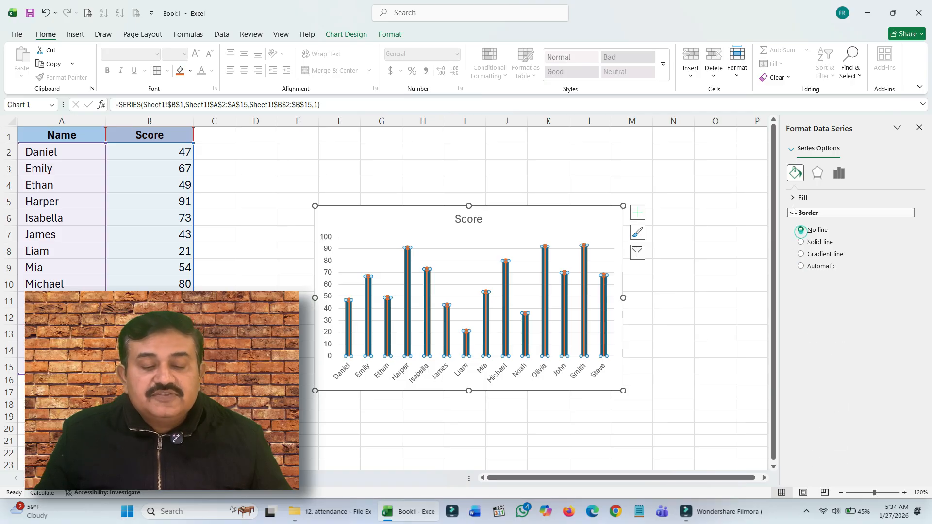
pyautogui.click(803, 198)
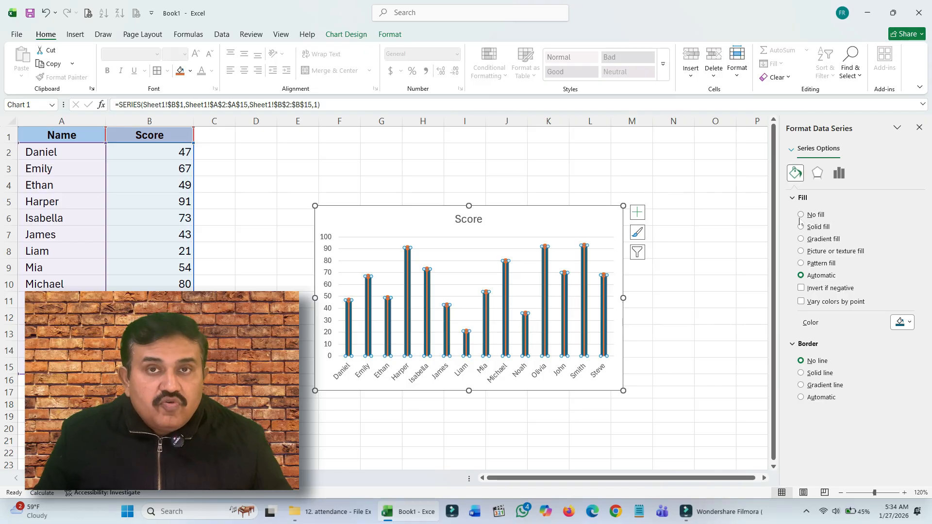
pyautogui.click(801, 217)
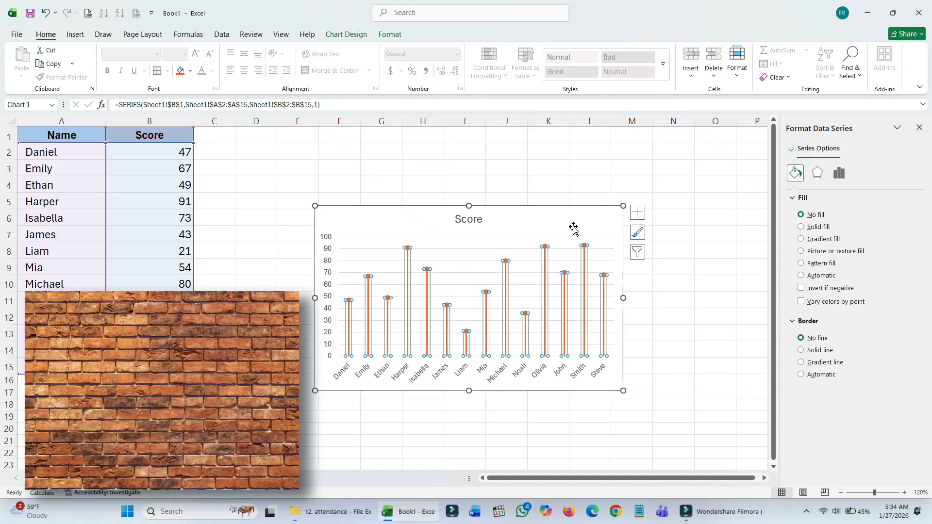
# Step: Add data labels to the Score series in the Outside End position
pyautogui.click(346, 35)
pyautogui.click(26, 62)
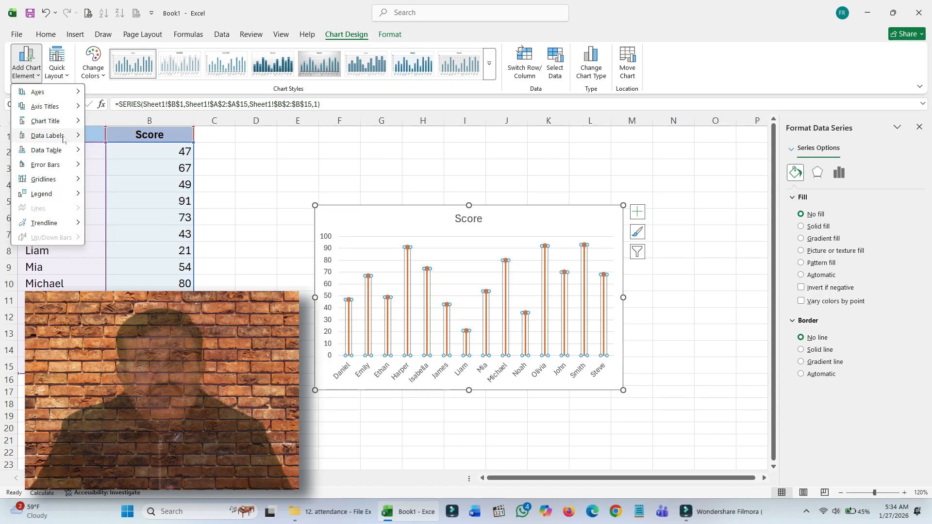
pyautogui.moveTo(63, 140)
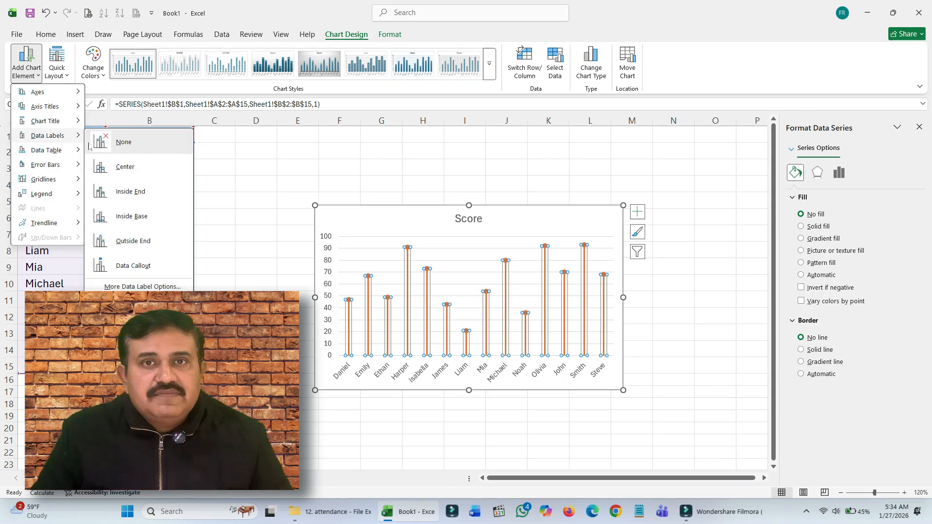
pyautogui.click(132, 241)
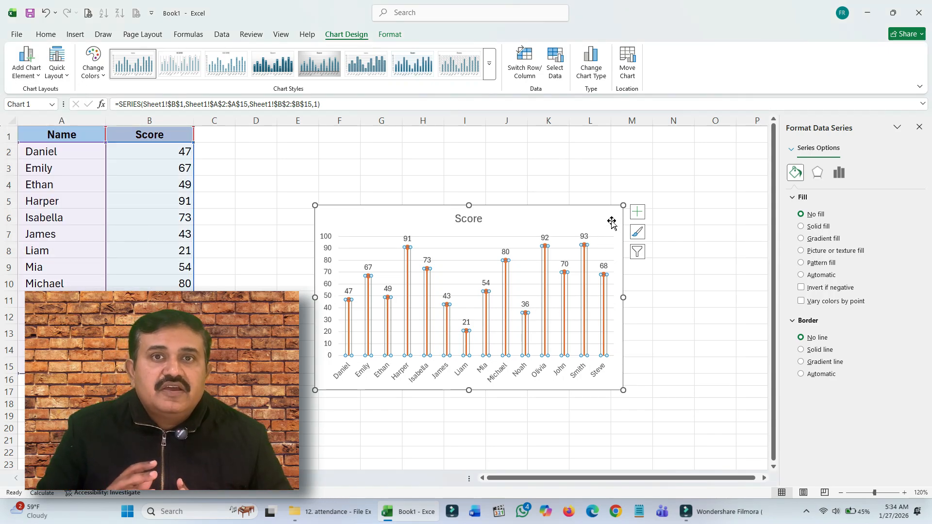
# Step: Move the chart closer to the data table and enlarge it to cover about E2:O19
pyautogui.moveTo(599, 203); pyautogui.dragTo(564, 151)
pyautogui.moveTo(587, 337); pyautogui.dragTo(736, 423)
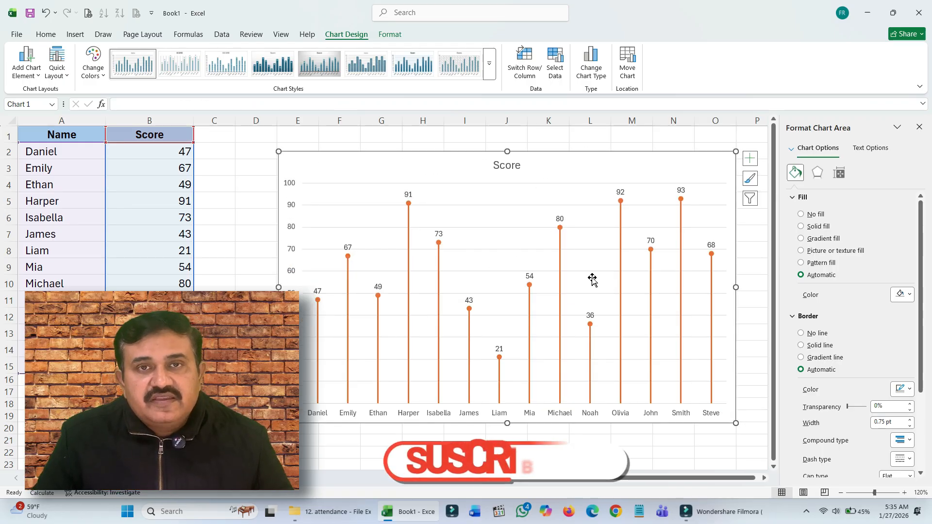